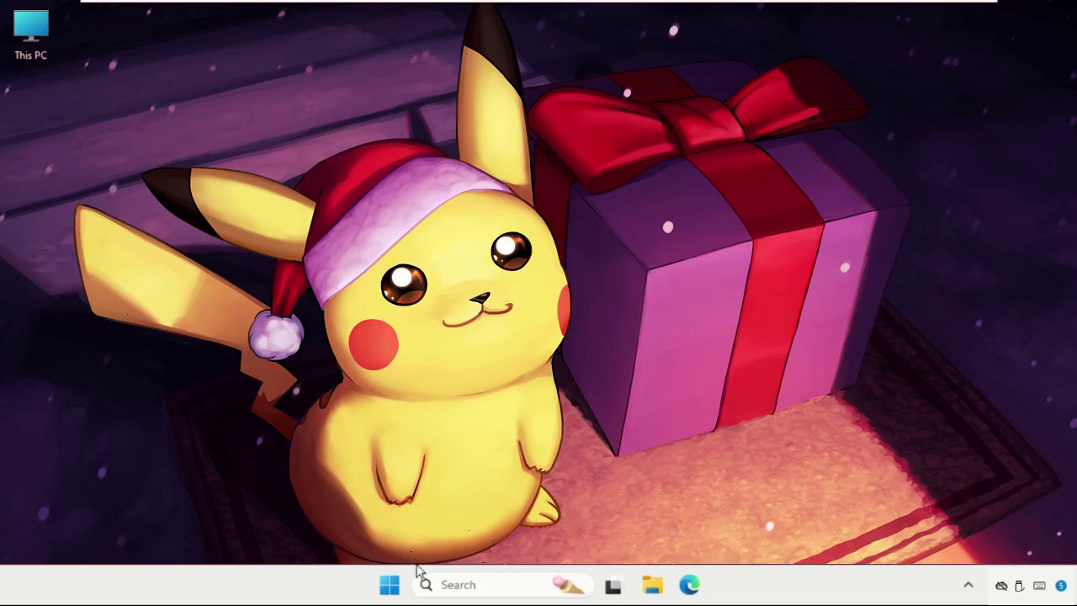
# Launch Task Manager and bring up the dialog for creating a new task, with both windows placed side by side.
pyautogui.click(439, 585)
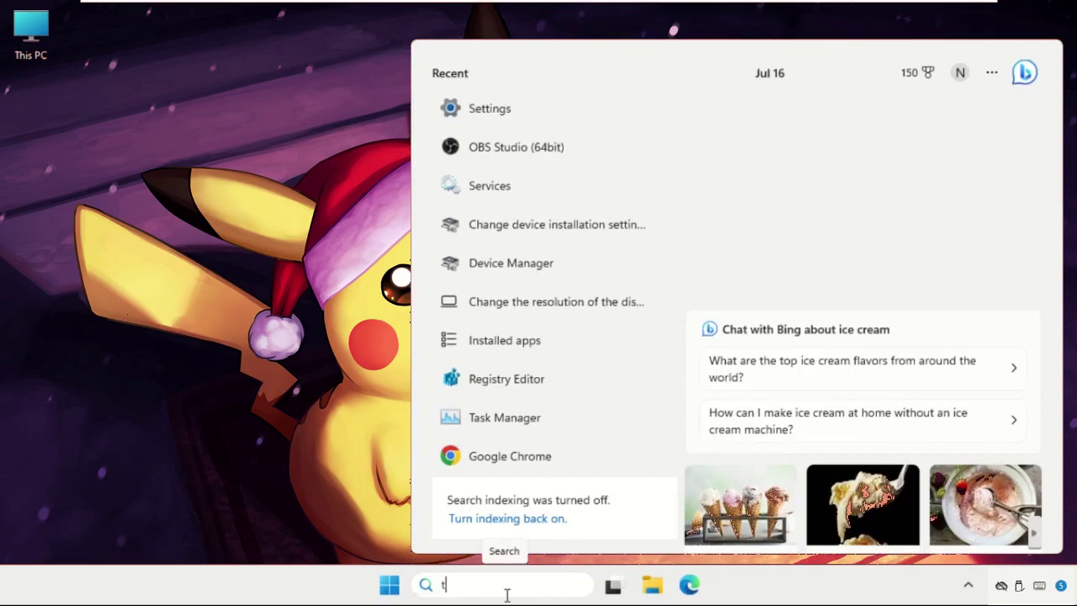
pyautogui.write('task m')
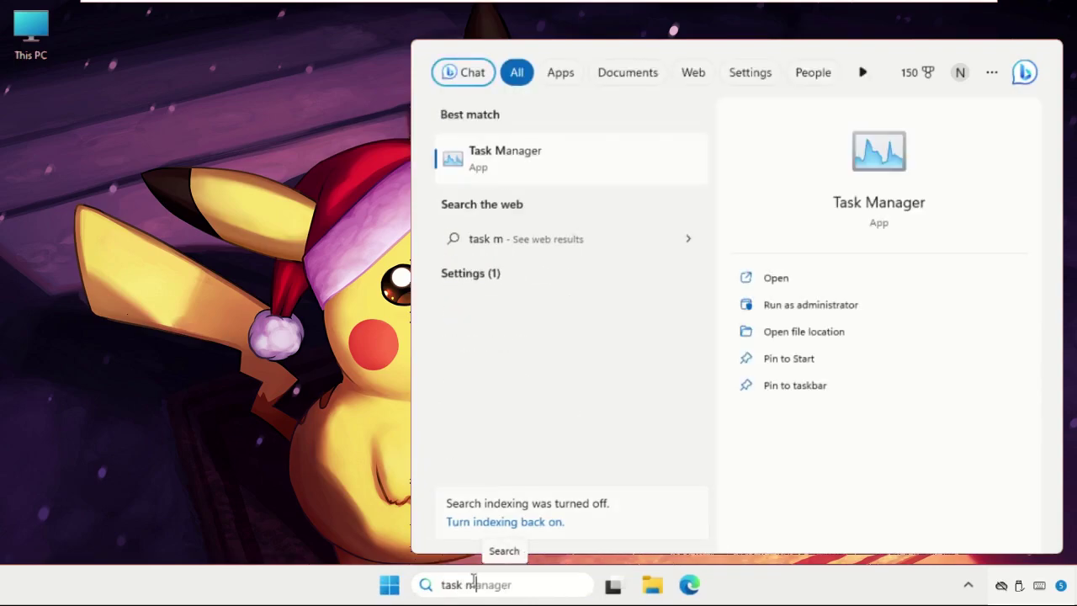
pyautogui.click(534, 169)
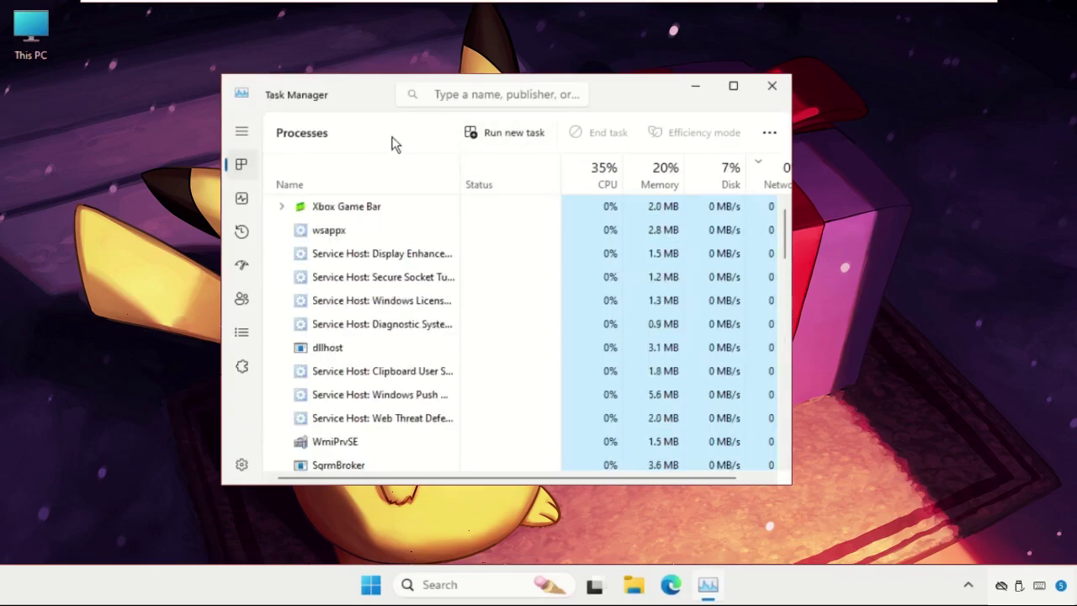
pyautogui.moveTo(333, 95); pyautogui.dragTo(165, 116)
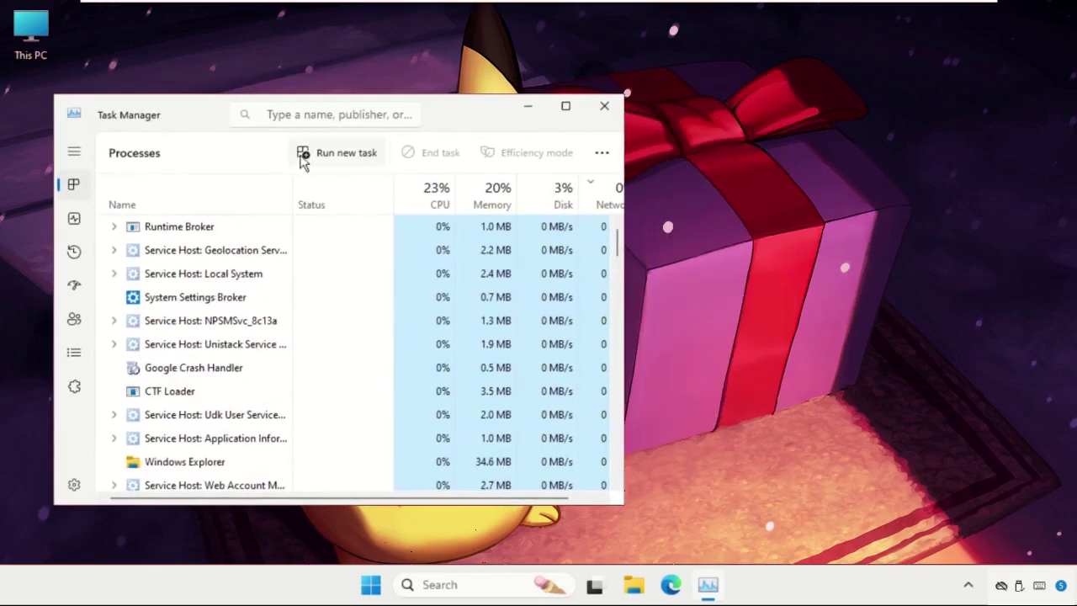
pyautogui.click(344, 162)
pyautogui.moveTo(270, 110); pyautogui.dragTo(875, 167)
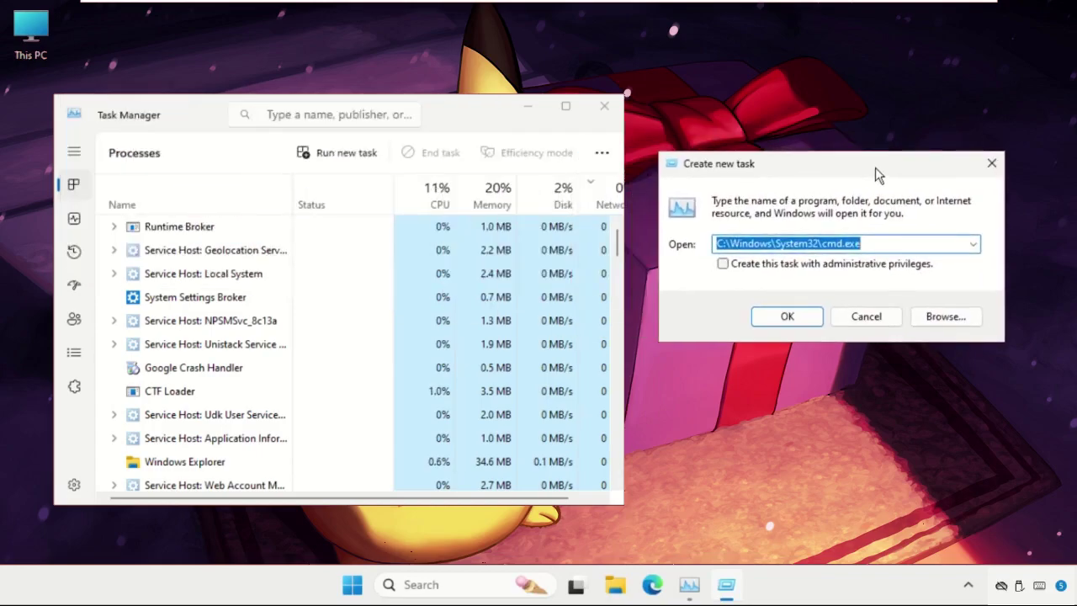
# Browse for the new task's program in the Windows\System32 folder on Local Disk (C:).
pyautogui.click(943, 318)
pyautogui.moveTo(741, 149); pyautogui.dragTo(541, 85)
pyautogui.scroll(-3, 387, 341)
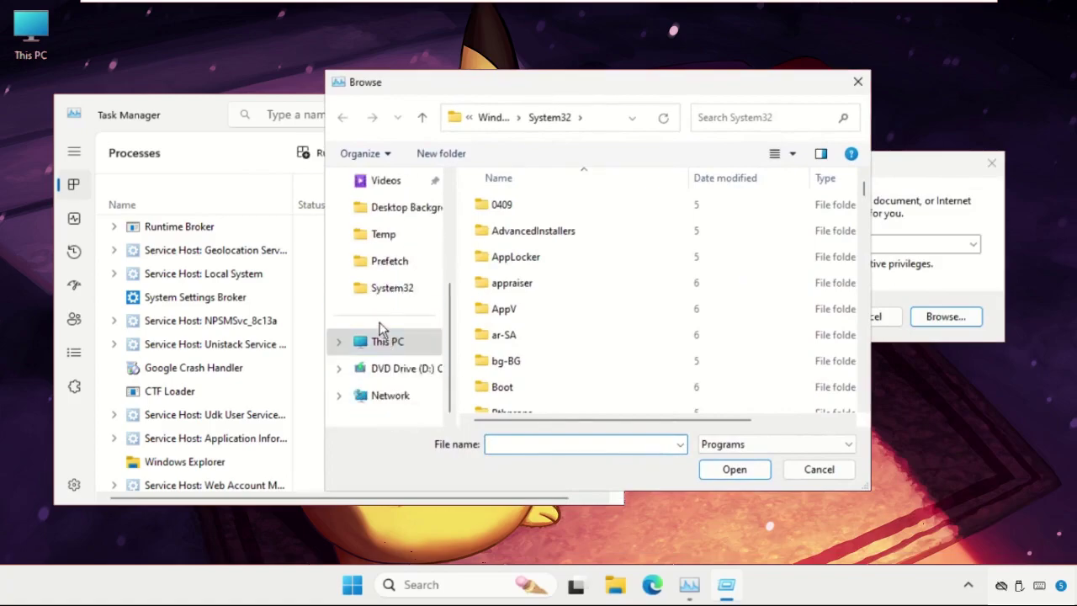
pyautogui.click(385, 344)
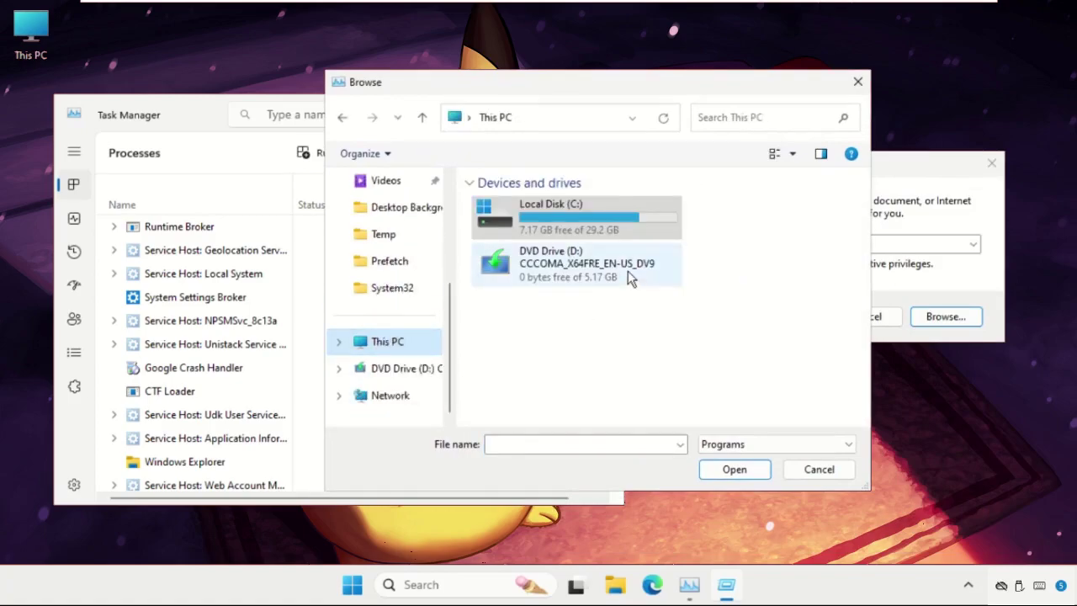
pyautogui.doubleClick(579, 234)
pyautogui.scroll(-2, 576, 229)
pyautogui.doubleClick(551, 406)
pyautogui.scroll(-5, 549, 401)
pyautogui.scroll(-12, 538, 347)
pyautogui.scroll(-6, 539, 347)
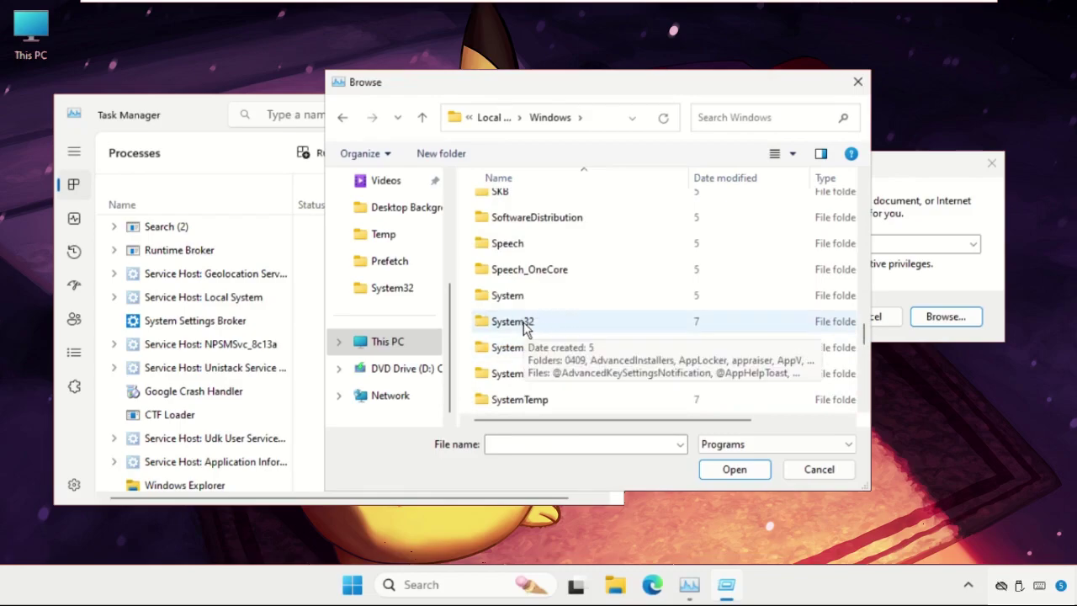
pyautogui.doubleClick(513, 322)
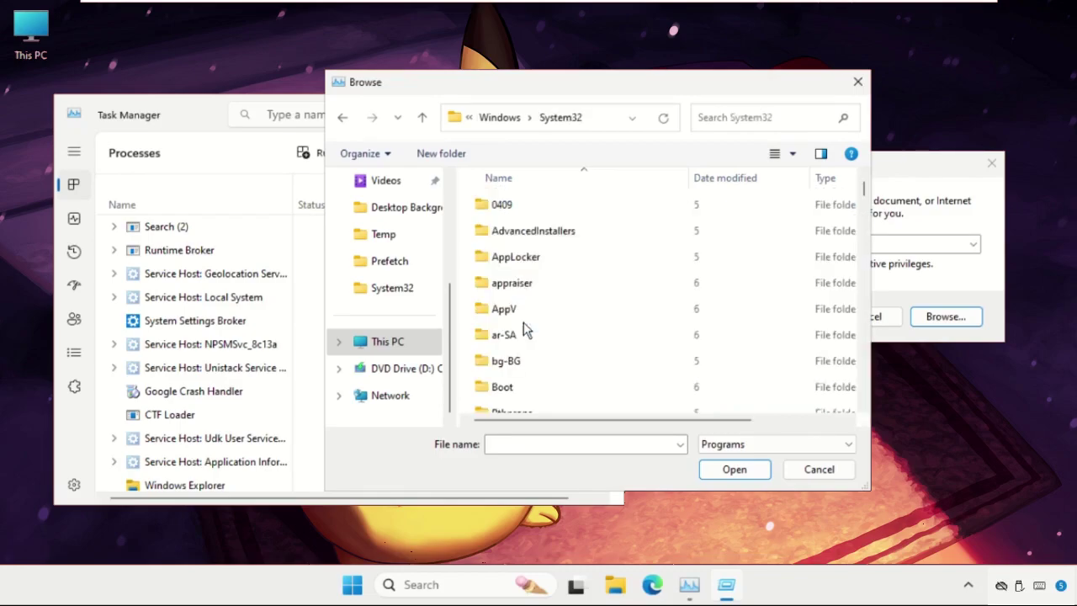
# Choose cmd from the System32 folder as the program for the new task.
pyautogui.scroll(-7, 523, 328)
pyautogui.click(523, 328)
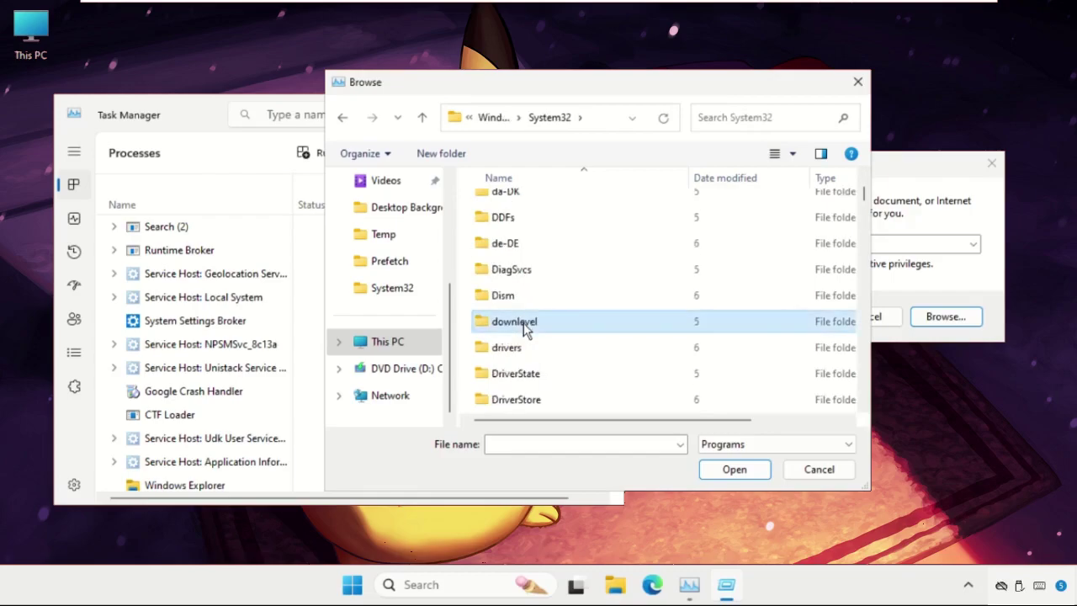
pyautogui.press('c')
pyautogui.press('c')
pyautogui.press('c')
pyautogui.press('c')
pyautogui.press('c')
pyautogui.press('c')
pyautogui.press('c')
pyautogui.press('c')
pyautogui.press('c')
pyautogui.press('c')
pyautogui.press('c')
pyautogui.press('c')
pyautogui.press('c')
pyautogui.press('c')
pyautogui.press('c')
pyautogui.press('c')
pyautogui.press('c')
pyautogui.press('c')
pyautogui.press('c')
pyautogui.press('c')
pyautogui.press('c')
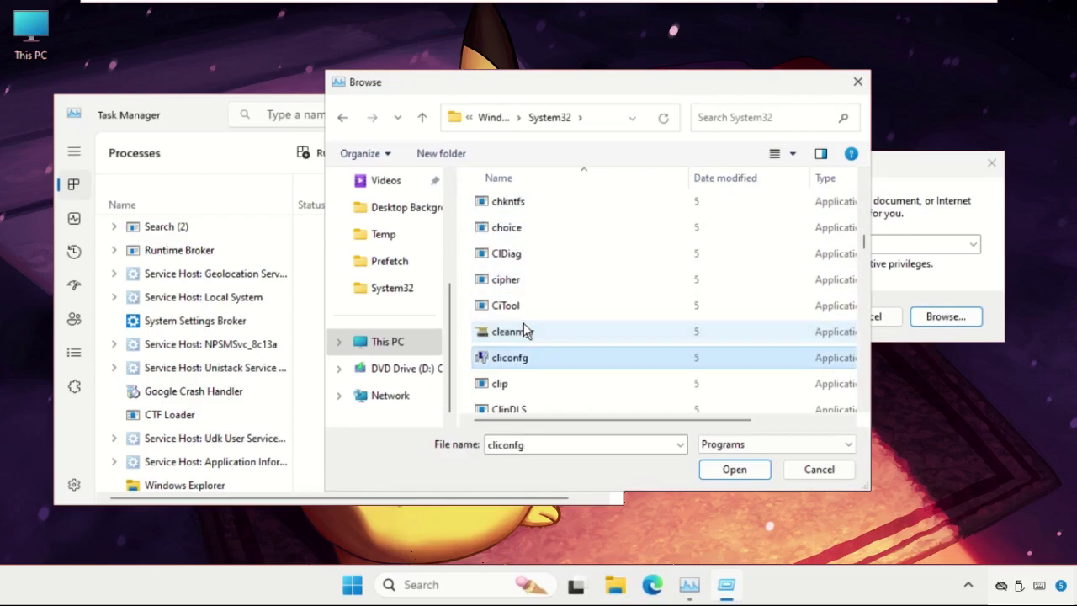
pyautogui.press('c')
pyautogui.press('c')
pyautogui.press('c')
pyautogui.press('c')
pyautogui.press('c')
pyautogui.press('c')
pyautogui.press('c')
pyautogui.press('c')
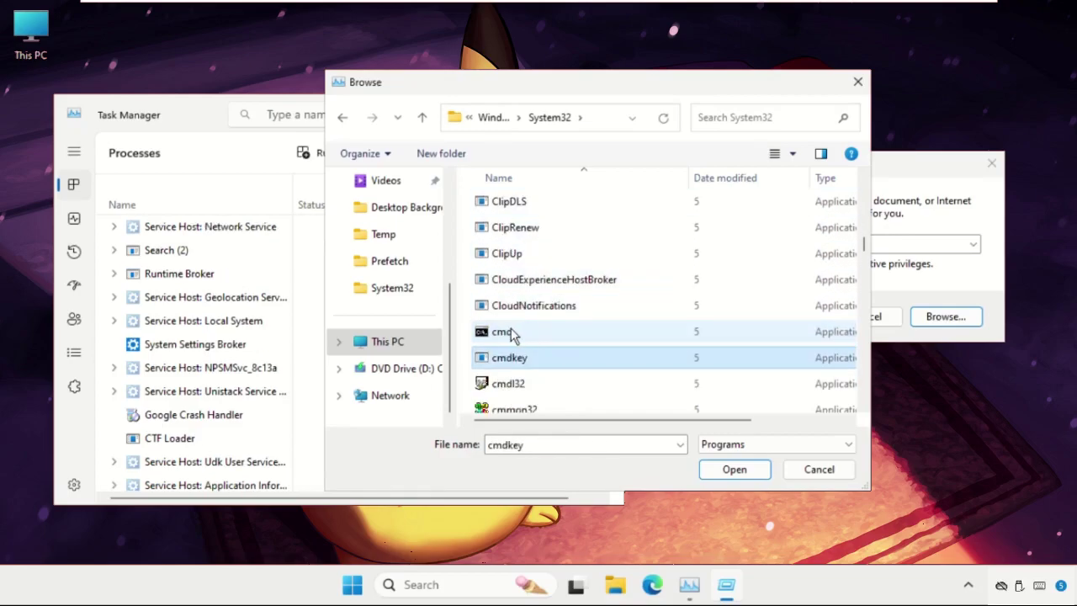
pyautogui.click(507, 335)
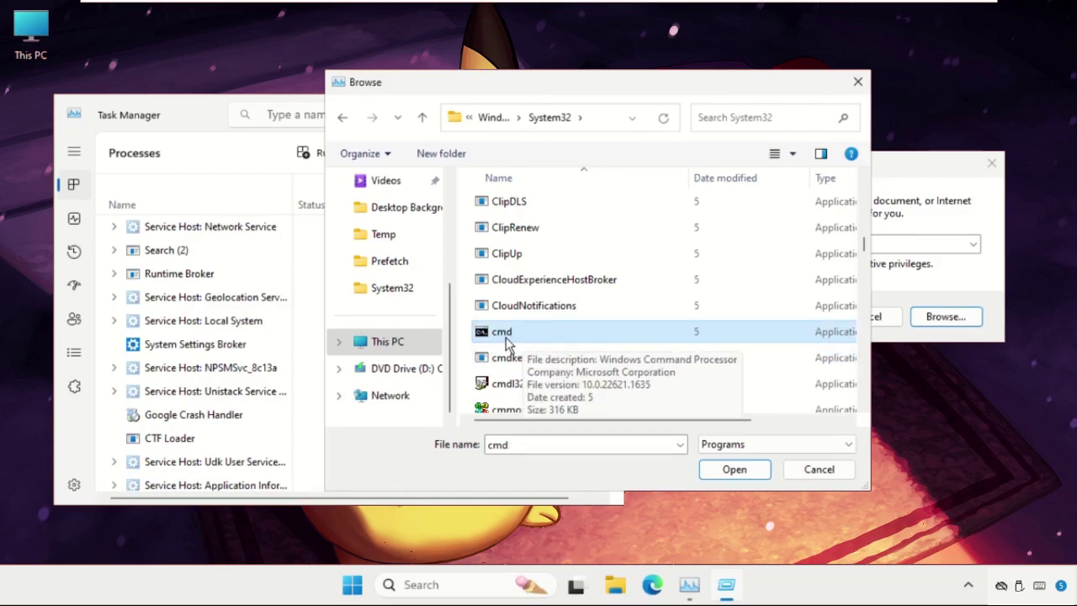
pyautogui.click(735, 470)
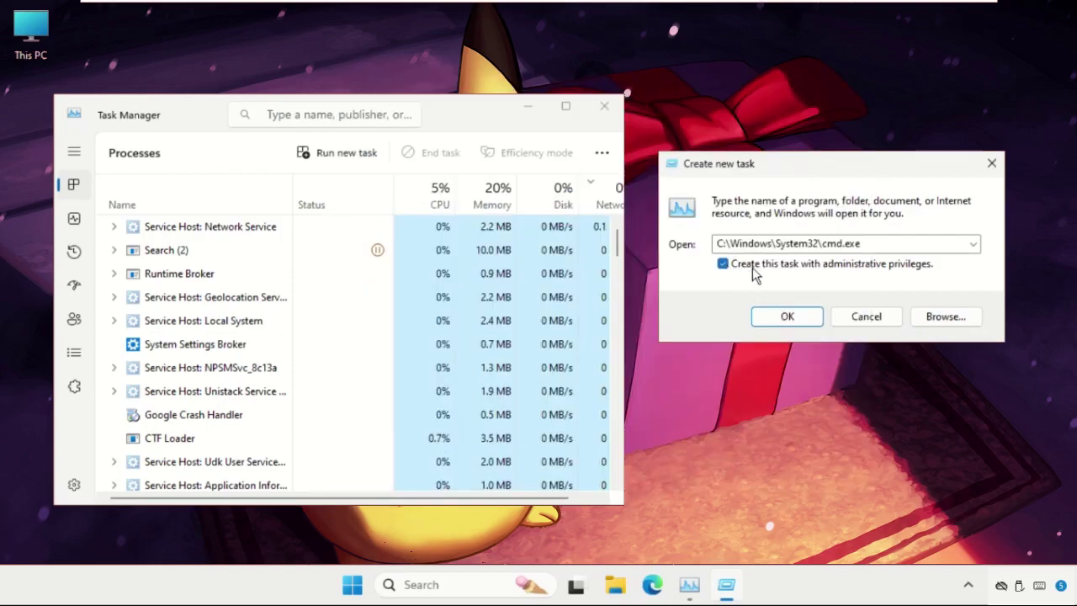
# Run the cmd.exe task with administrative privileges and close Task Manager.
pyautogui.click(804, 316)
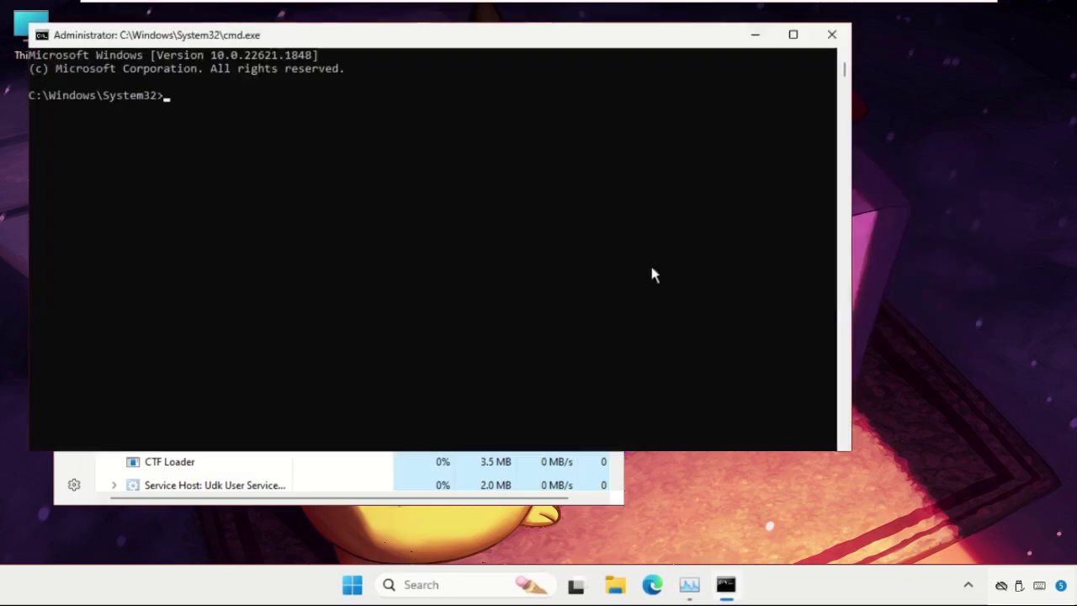
pyautogui.click(617, 496)
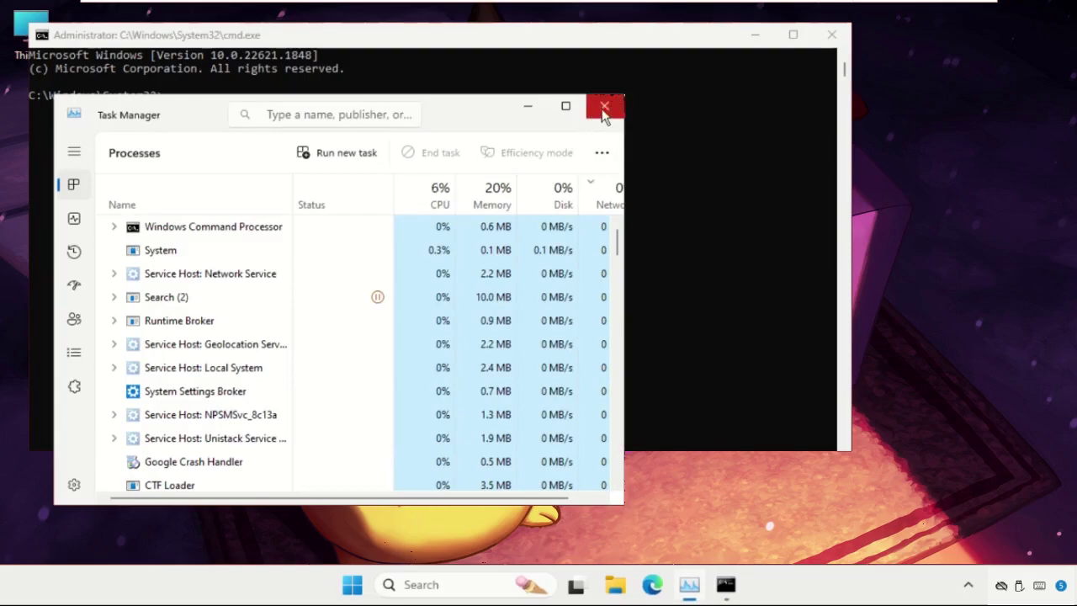
pyautogui.click(605, 109)
# Run sfc /scannow in the administrator Command Prompt and minimize its window while it scans.
pyautogui.moveTo(29, 25); pyautogui.dragTo(169, 132)
pyautogui.moveTo(354, 143); pyautogui.dragTo(420, 139)
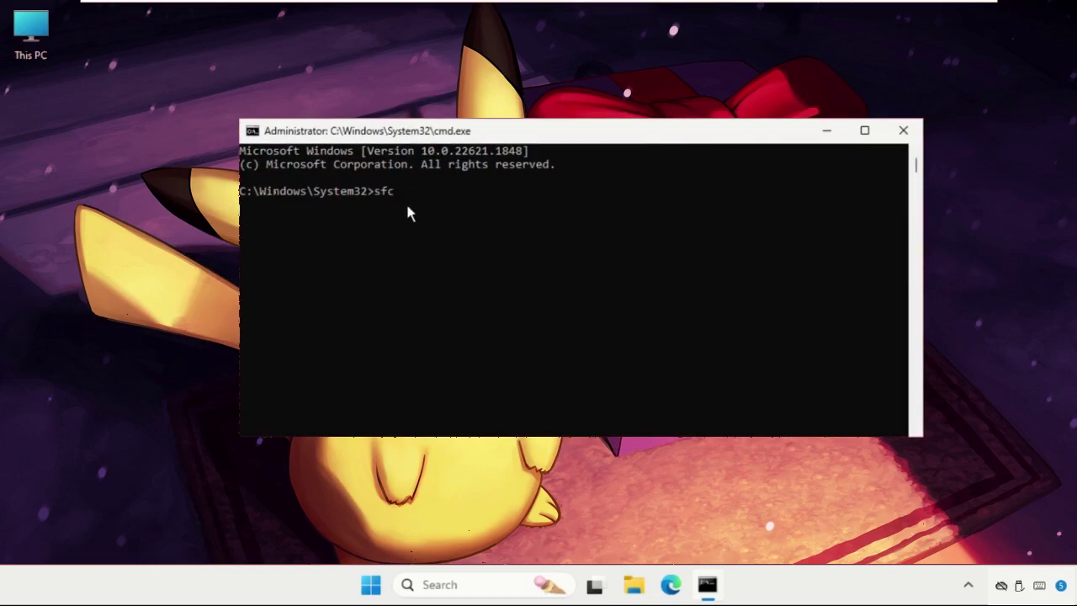
pyautogui.write('sfc /scannow')
pyautogui.press('Return')
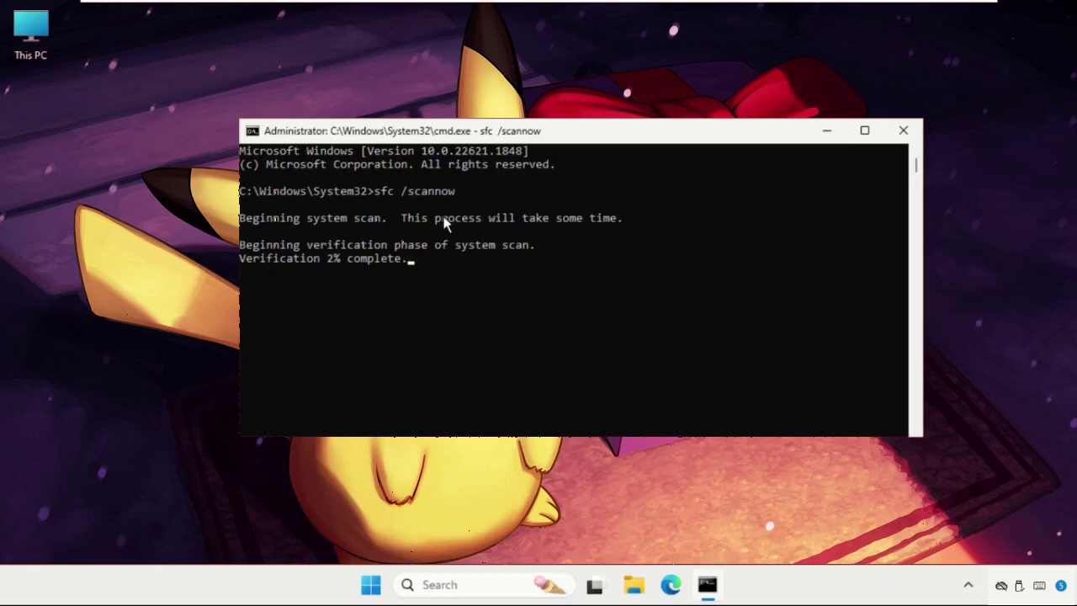
pyautogui.click(824, 135)
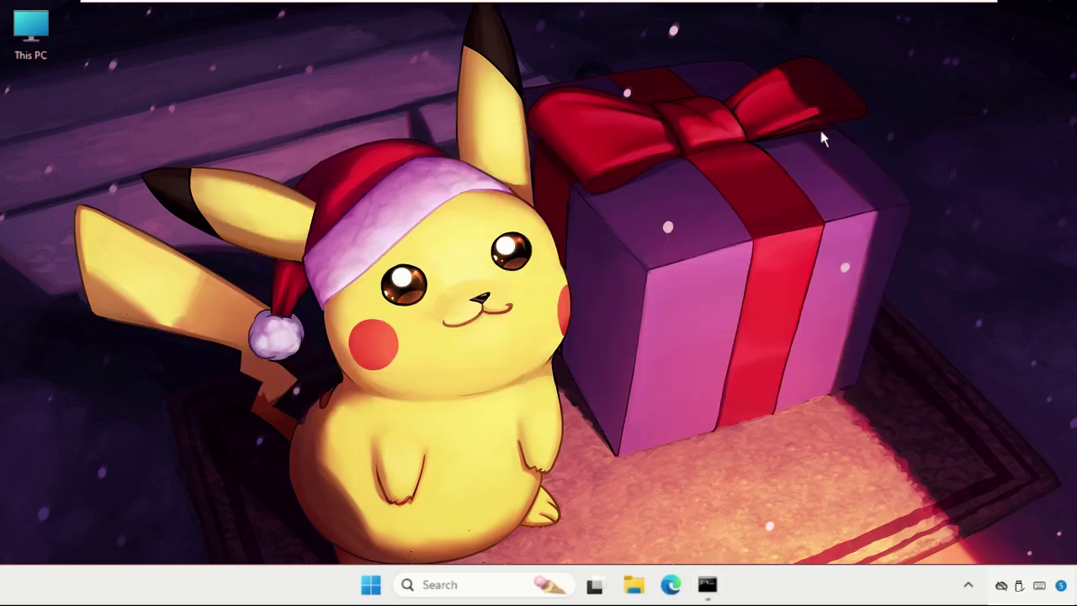
# Search Windows for "micros" and open the app settings of Microsoft Store.
pyautogui.click(569, 148)
pyautogui.click(445, 584)
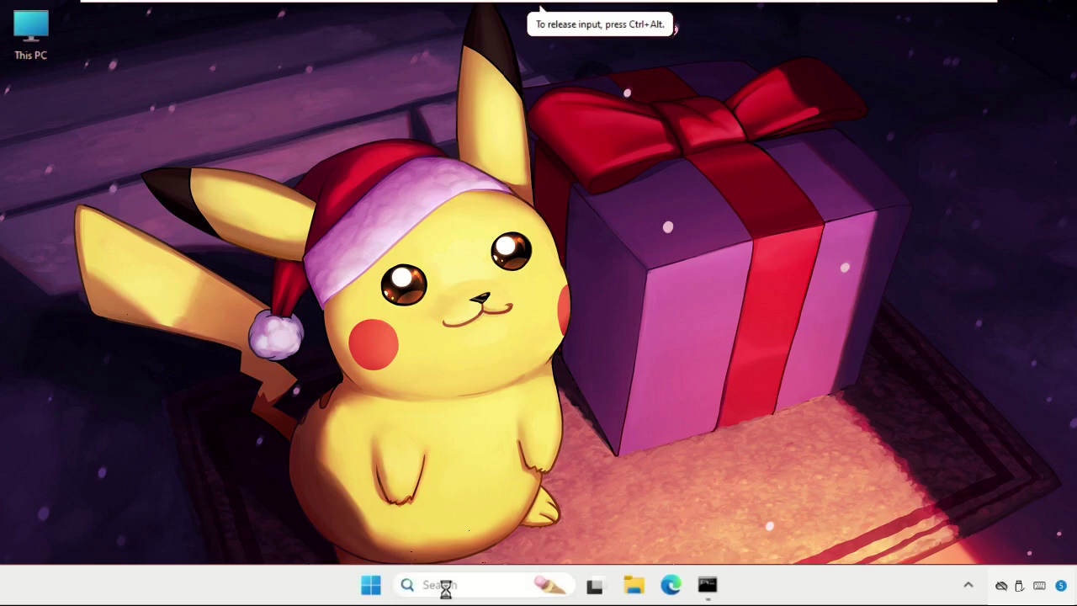
pyautogui.write('microsoft Edge')
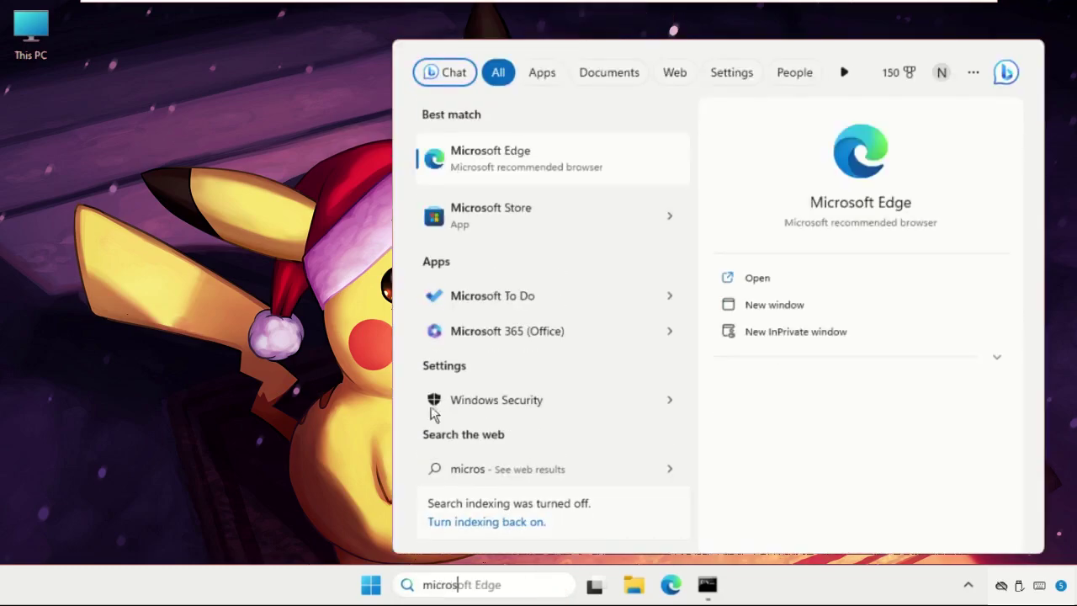
pyautogui.rightClick(517, 221)
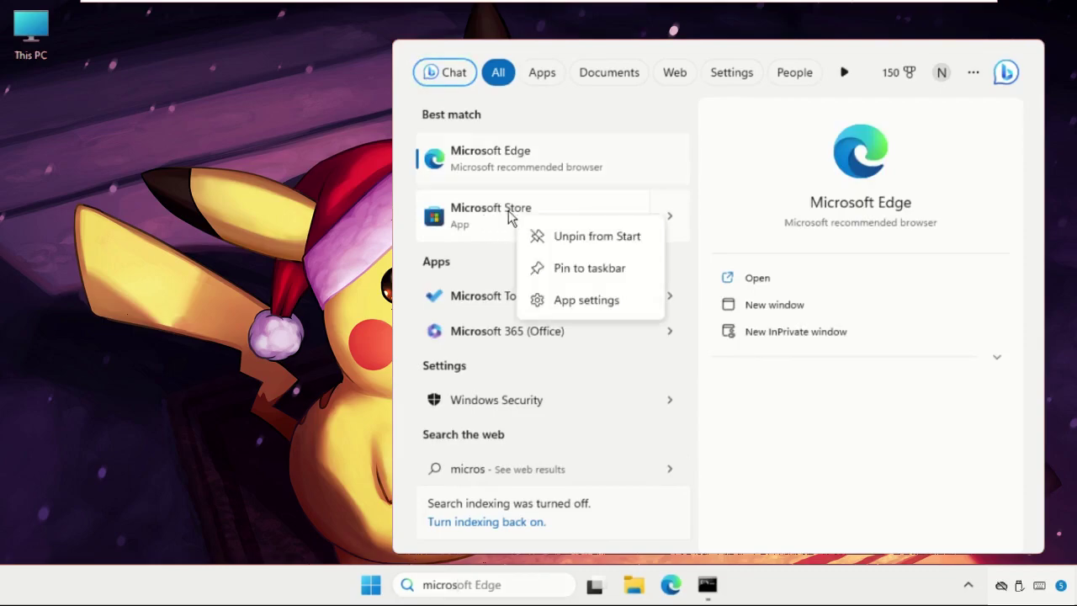
pyautogui.click(583, 303)
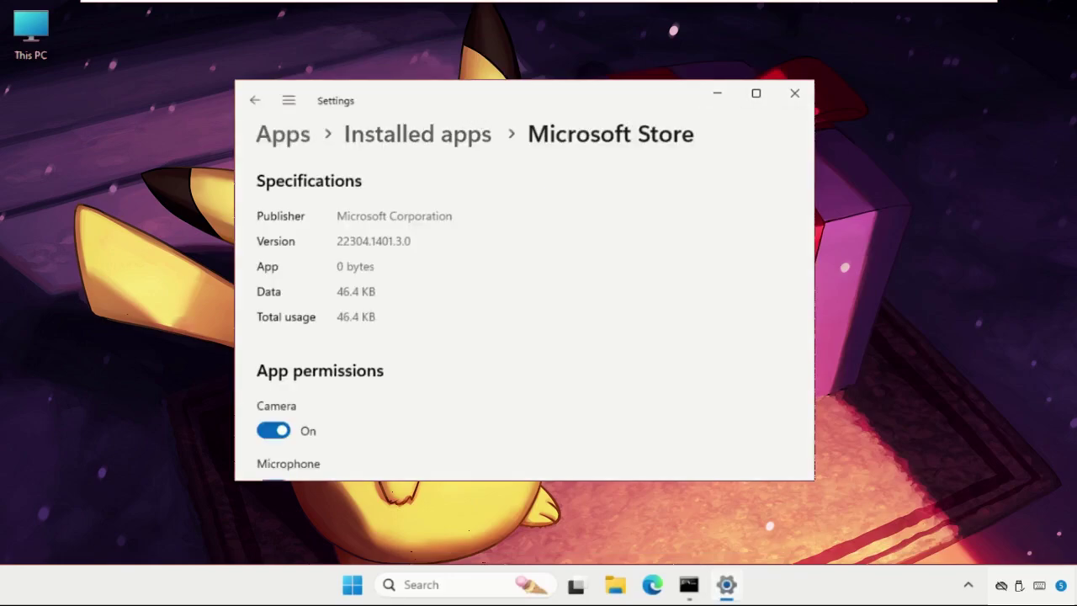
# Repair the Microsoft Store app from its Reset section and close Settings.
pyautogui.scroll(-10, 446, 241)
pyautogui.scroll(-3, 446, 240)
pyautogui.scroll(3, 445, 241)
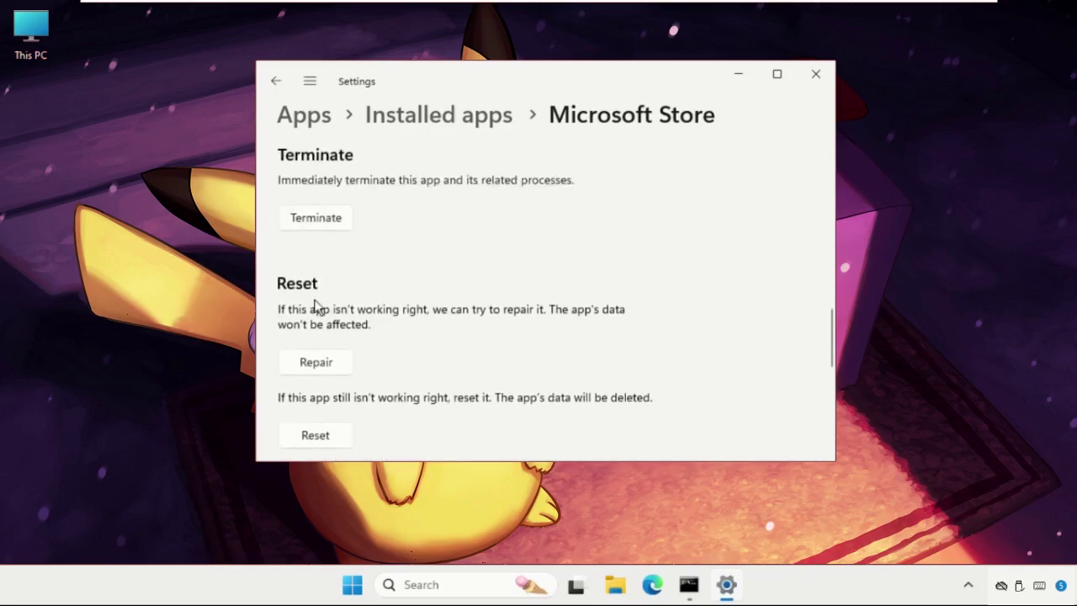
pyautogui.scroll(-1, 316, 308)
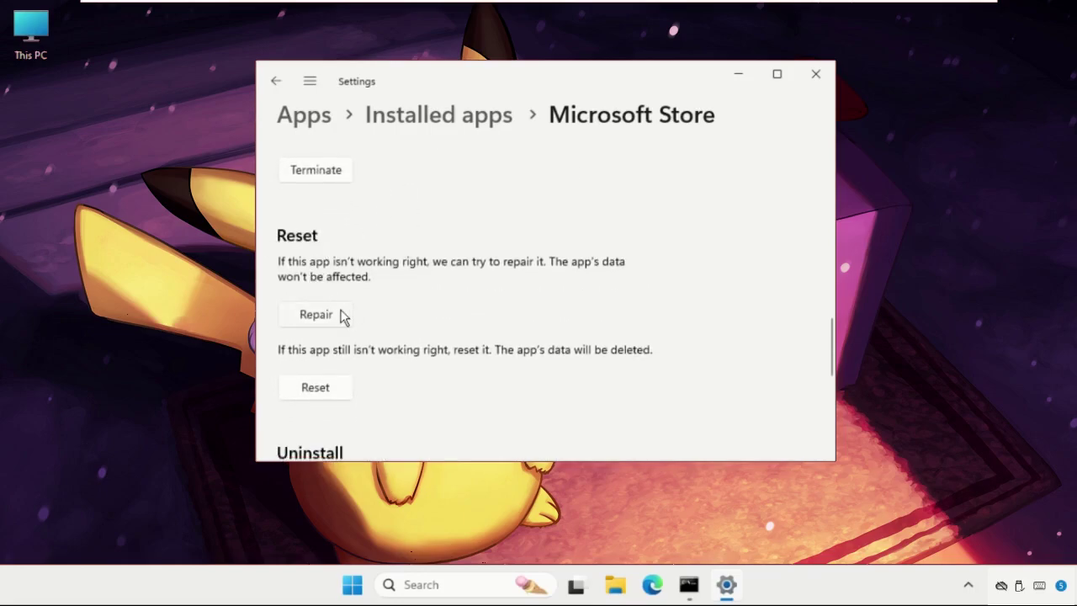
pyautogui.click(321, 320)
pyautogui.click(816, 74)
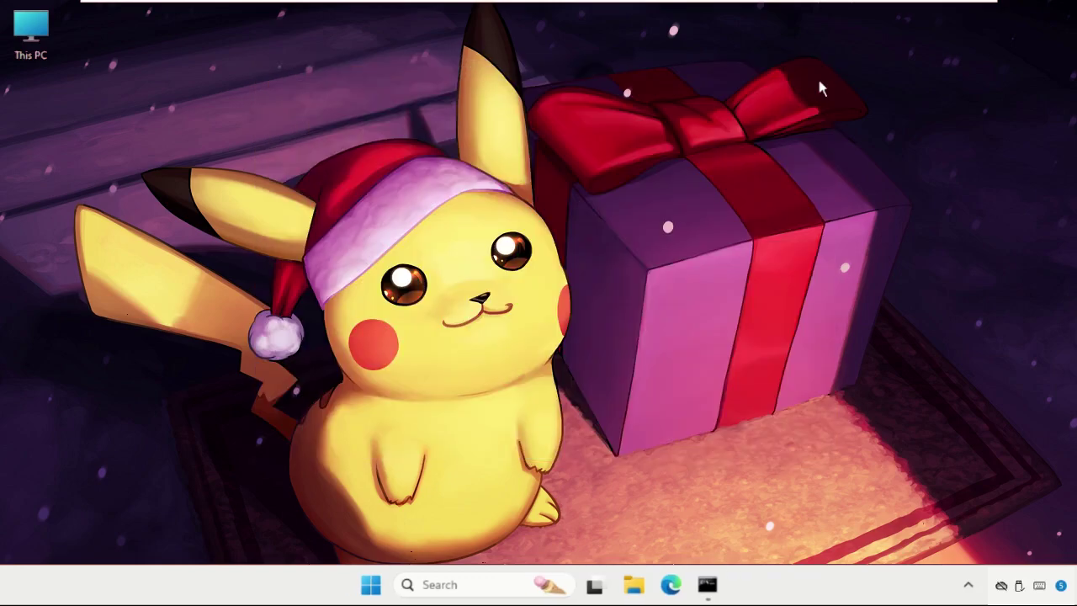
# Open Windows Settings and go to the list of installed apps.
pyautogui.rightClick(370, 587)
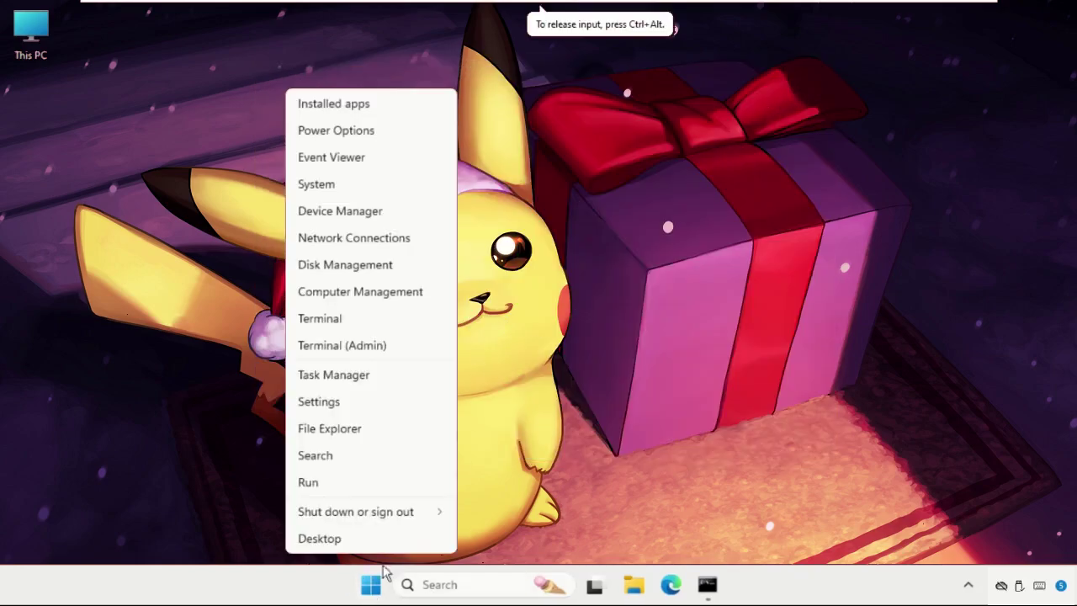
pyautogui.click(334, 404)
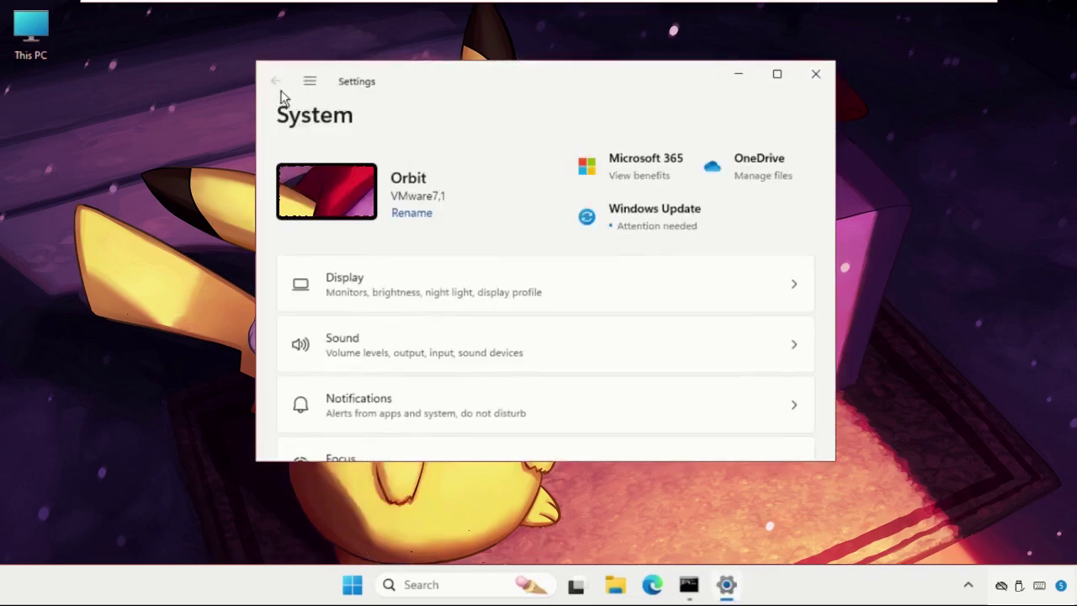
pyautogui.click(309, 84)
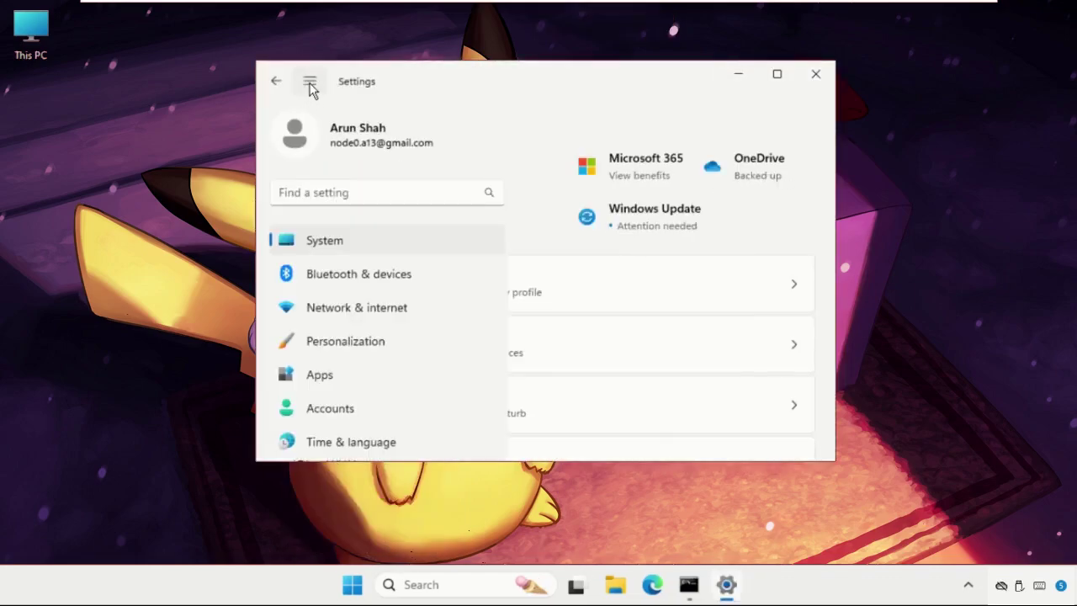
pyautogui.click(368, 381)
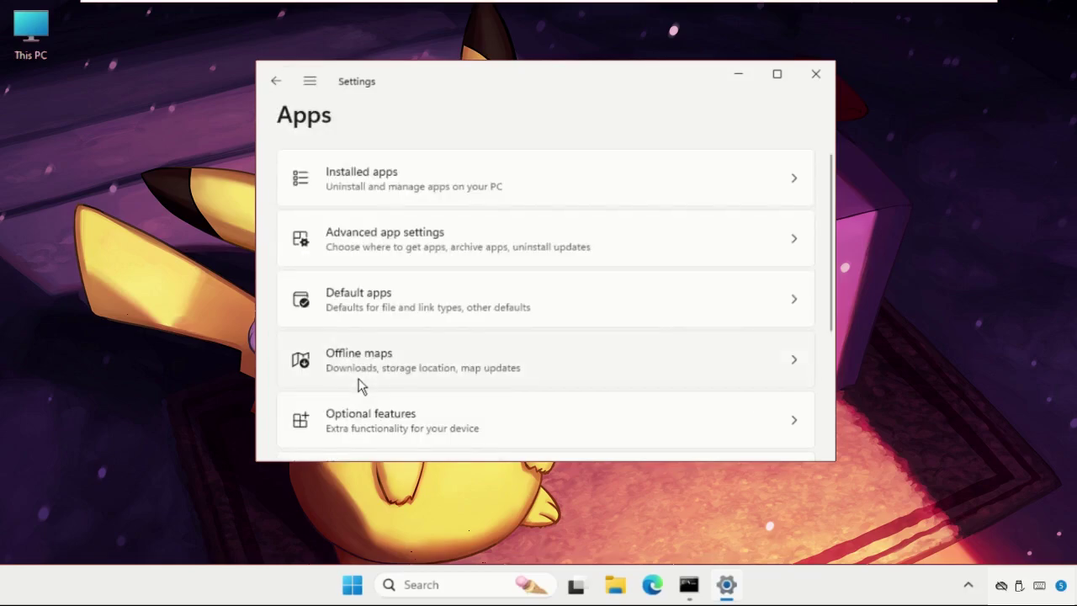
pyautogui.click(406, 196)
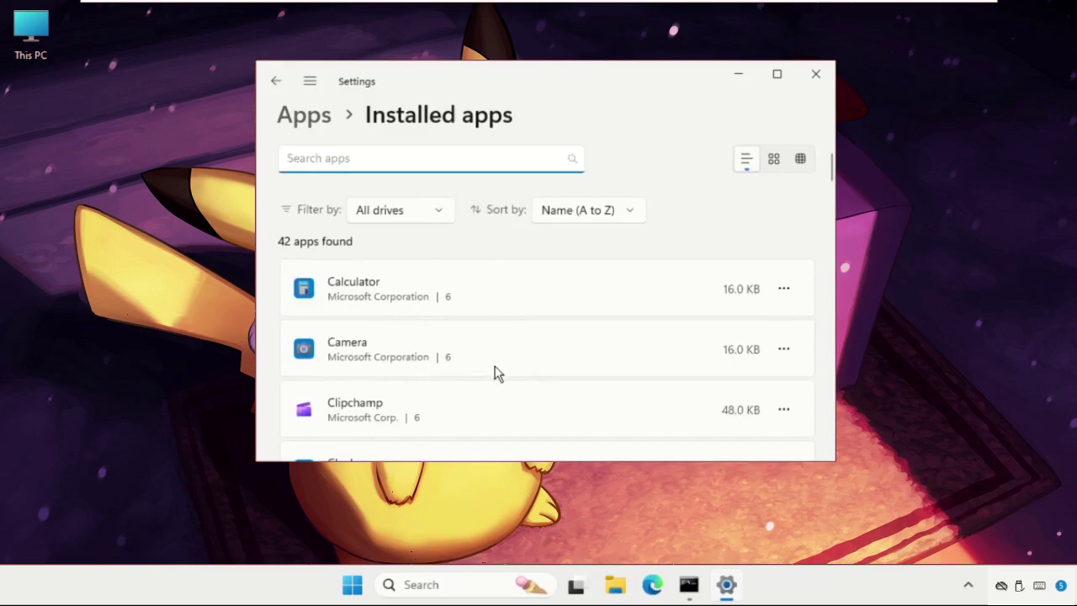
# Find Media Player in the list of installed apps and open its advanced options.
pyautogui.scroll(-3, 441, 360)
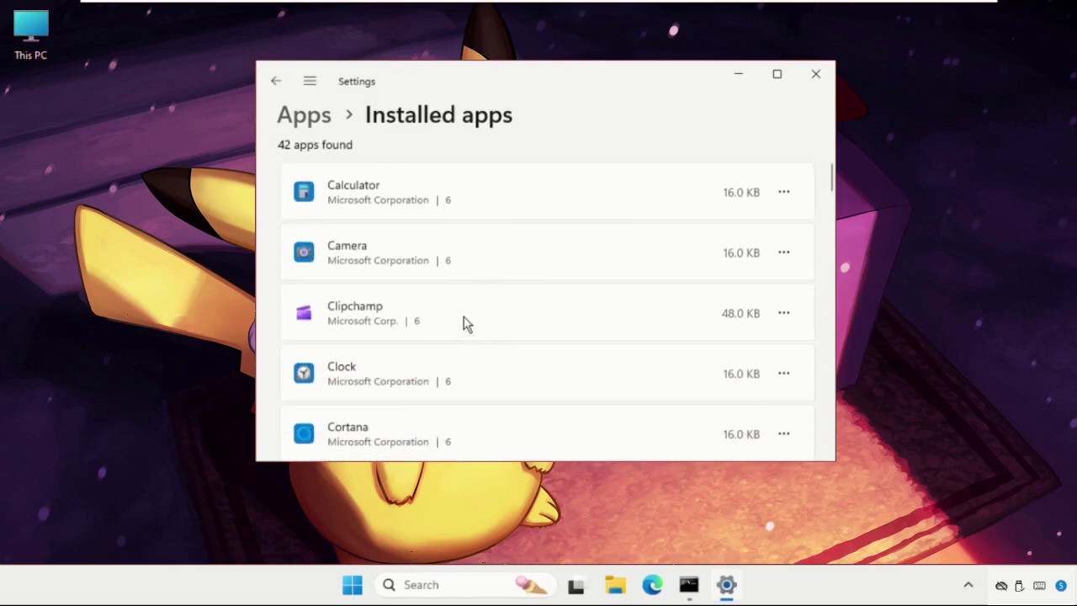
pyautogui.scroll(3, 483, 268)
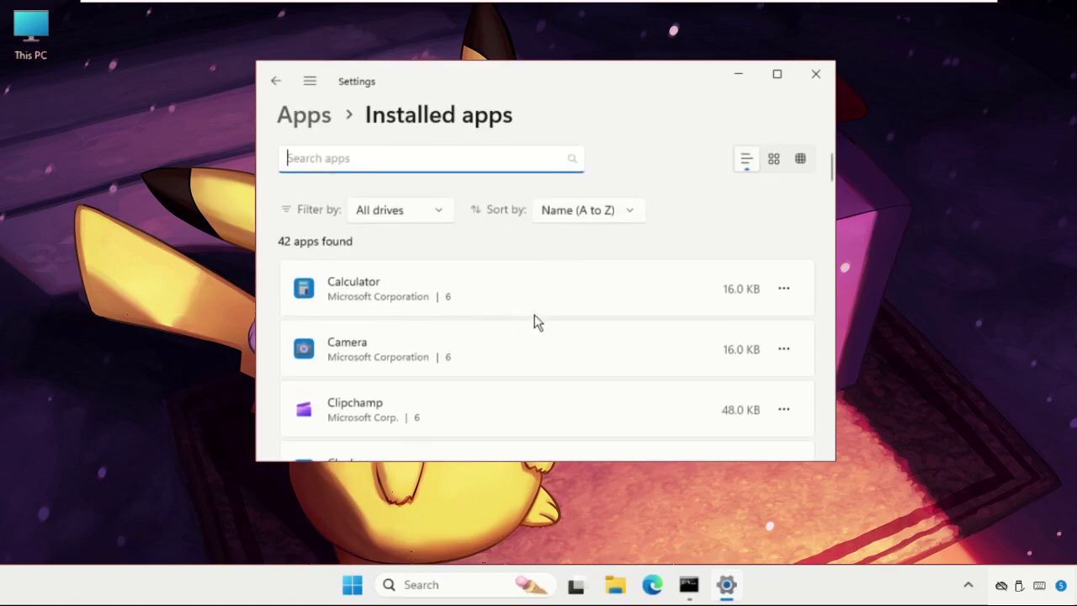
pyautogui.scroll(-4, 526, 328)
pyautogui.scroll(-4, 474, 339)
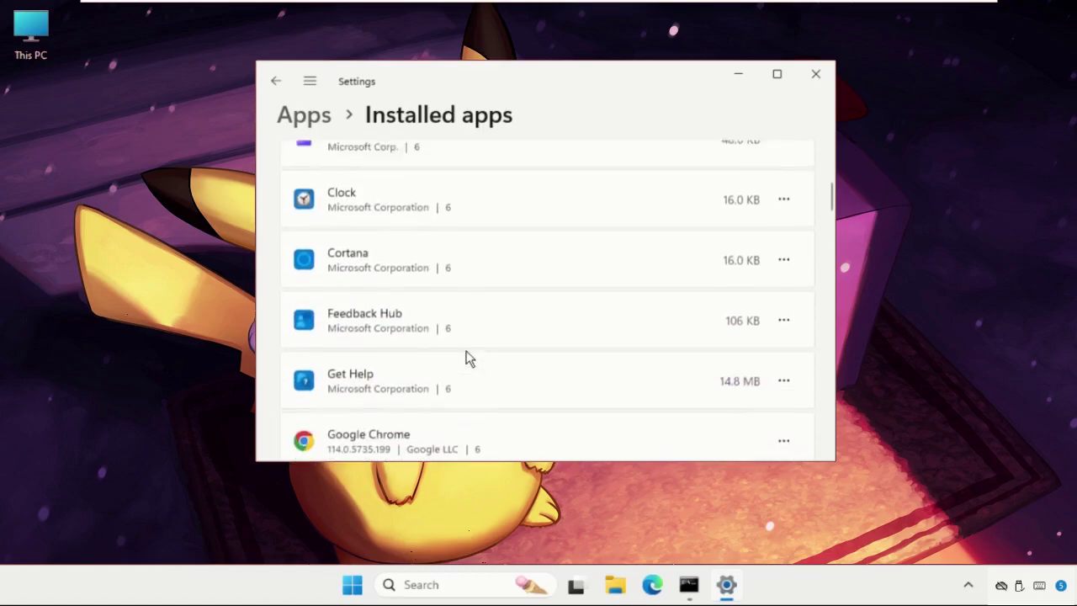
pyautogui.scroll(-2, 468, 358)
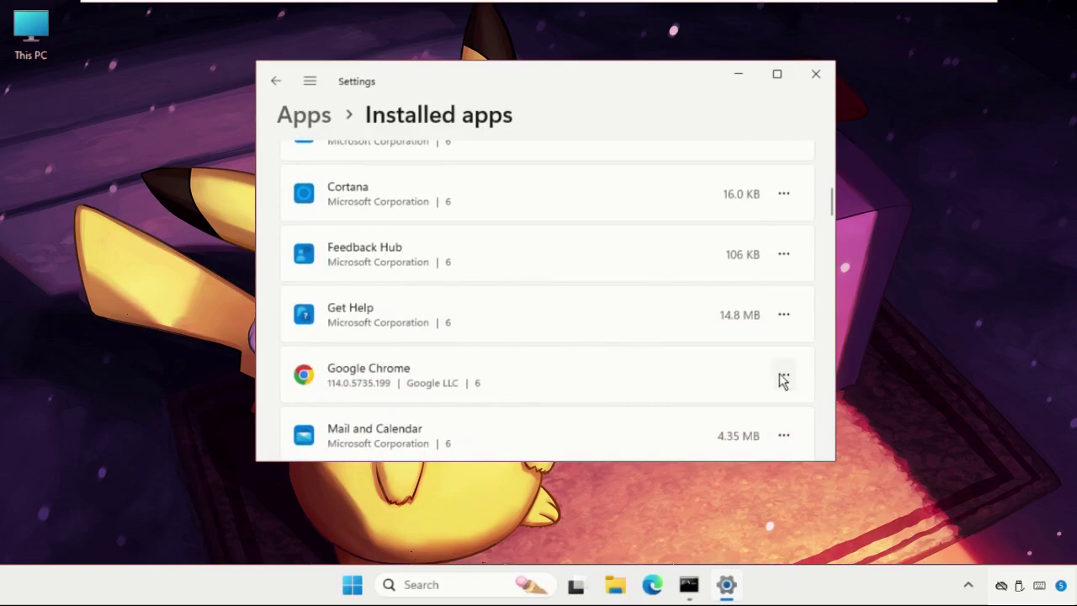
pyautogui.scroll(-6, 665, 362)
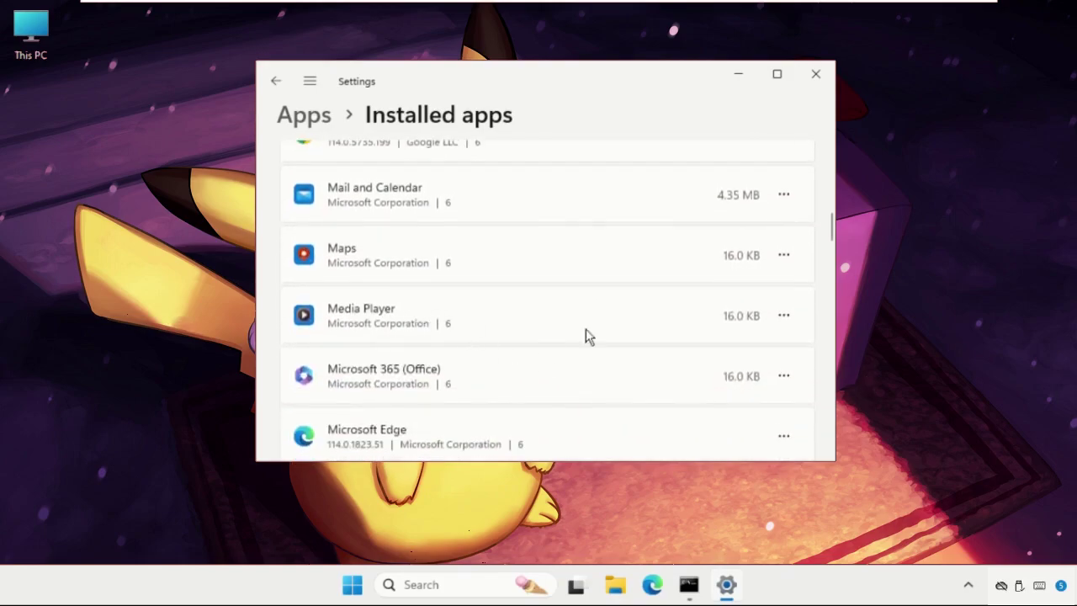
pyautogui.click(784, 318)
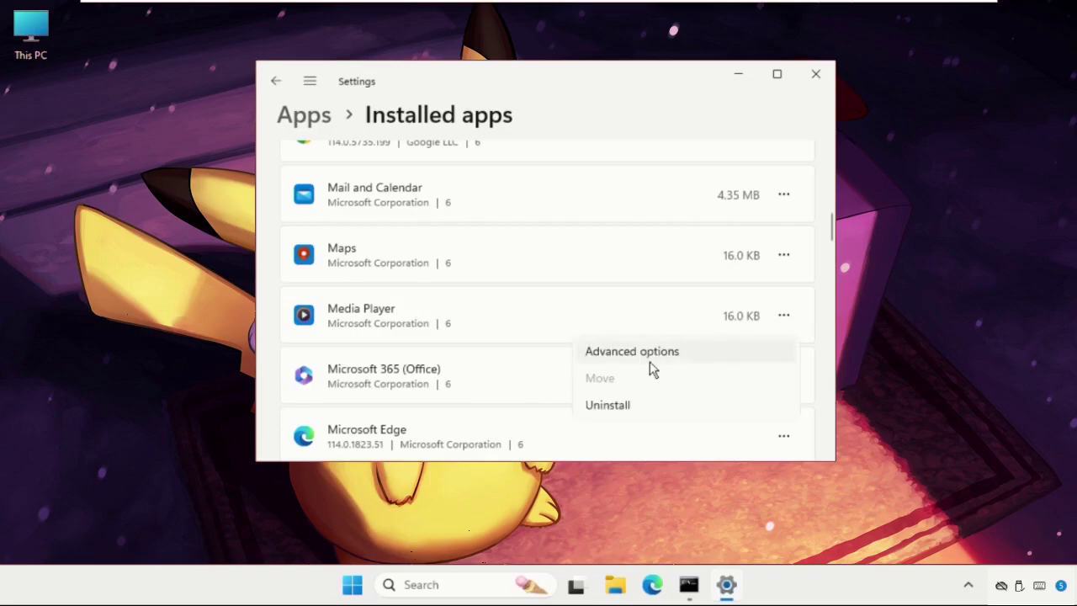
pyautogui.click(621, 355)
# Repair and reset the Media Player app, confirming deletion of its data, and close Settings.
pyautogui.scroll(-4, 483, 289)
pyautogui.scroll(-5, 459, 289)
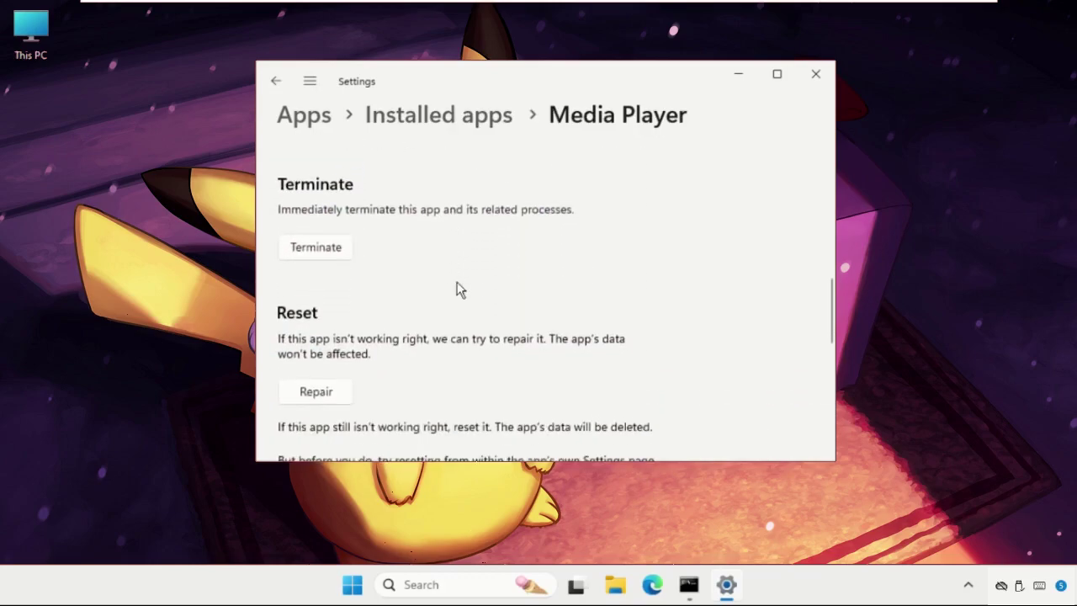
pyautogui.click(329, 296)
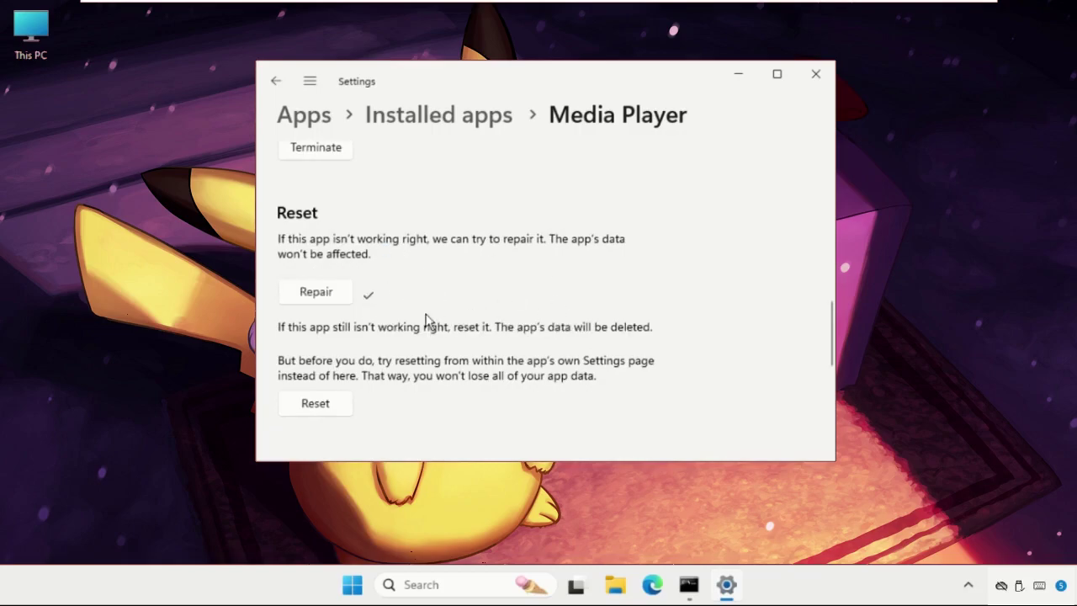
pyautogui.click(323, 406)
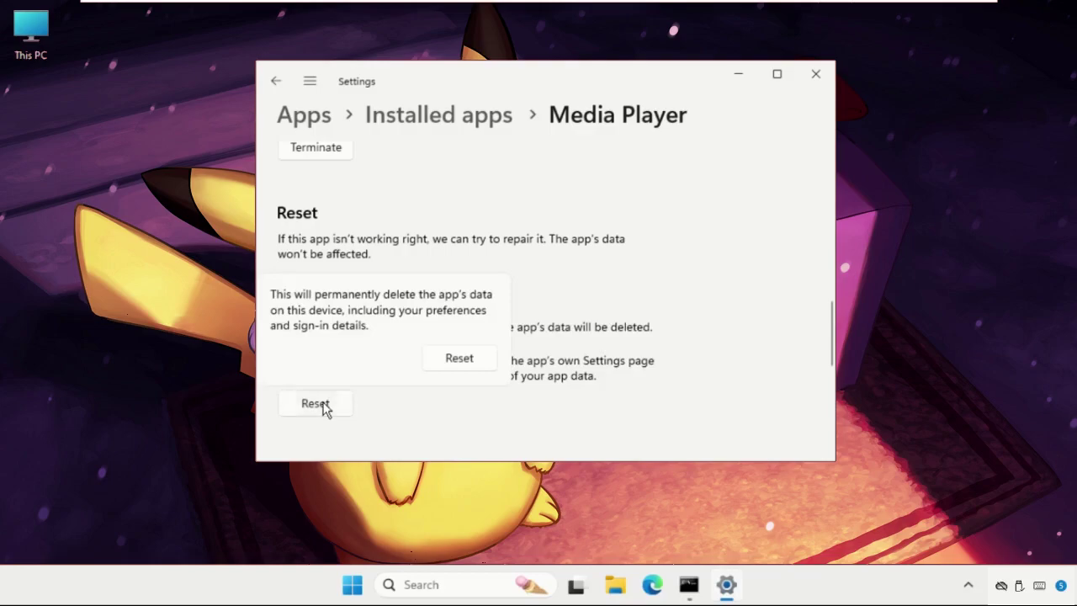
pyautogui.click(493, 364)
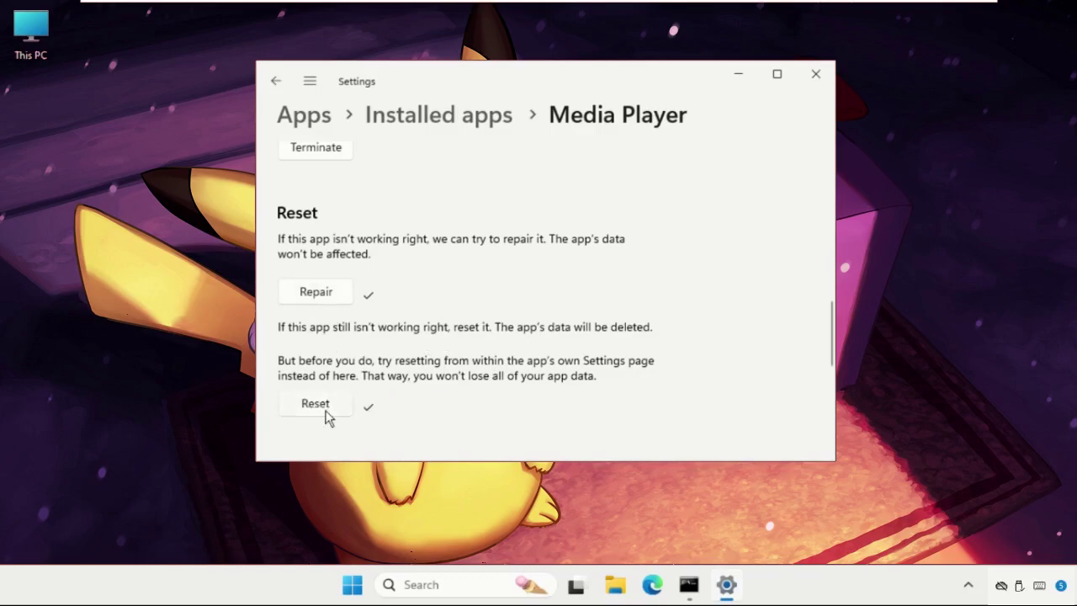
pyautogui.click(810, 74)
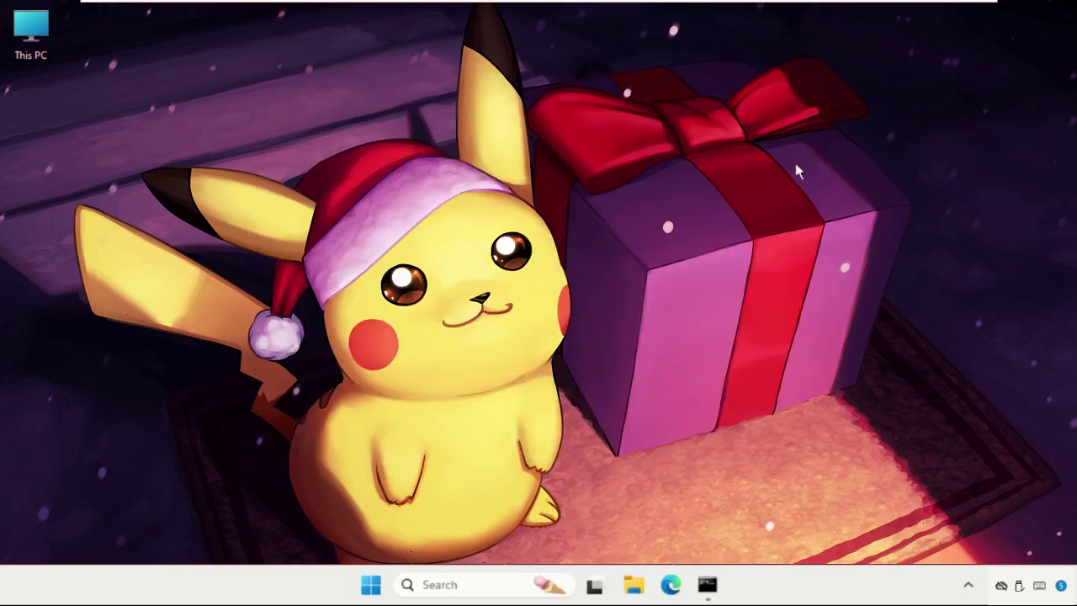
# Restore the minimized administrator Command Prompt window and close it with the exit command.
pyautogui.click(707, 587)
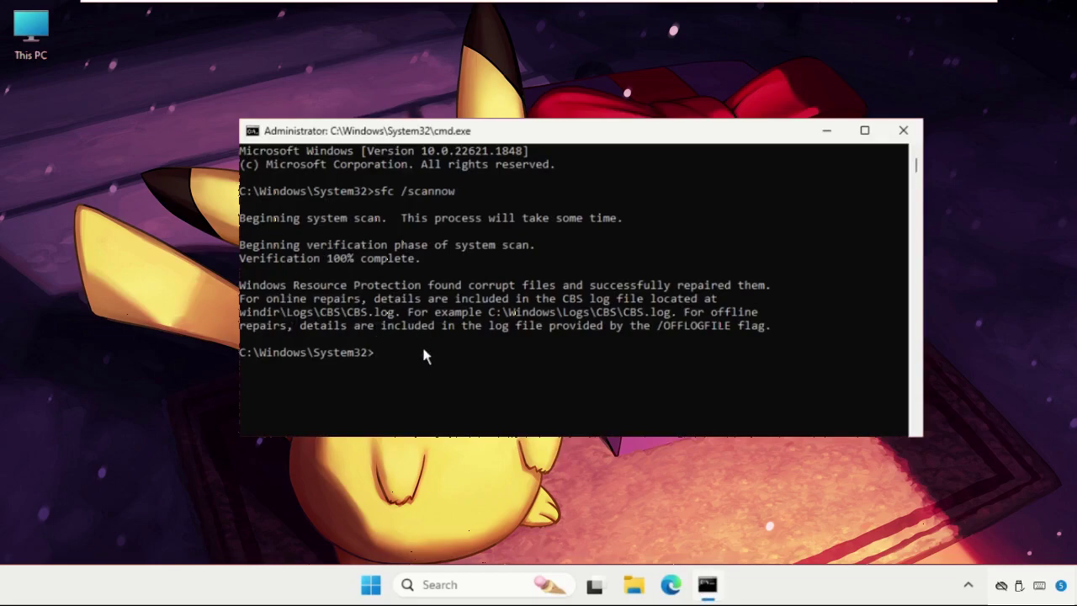
pyautogui.write('exit')
pyautogui.press('Return')
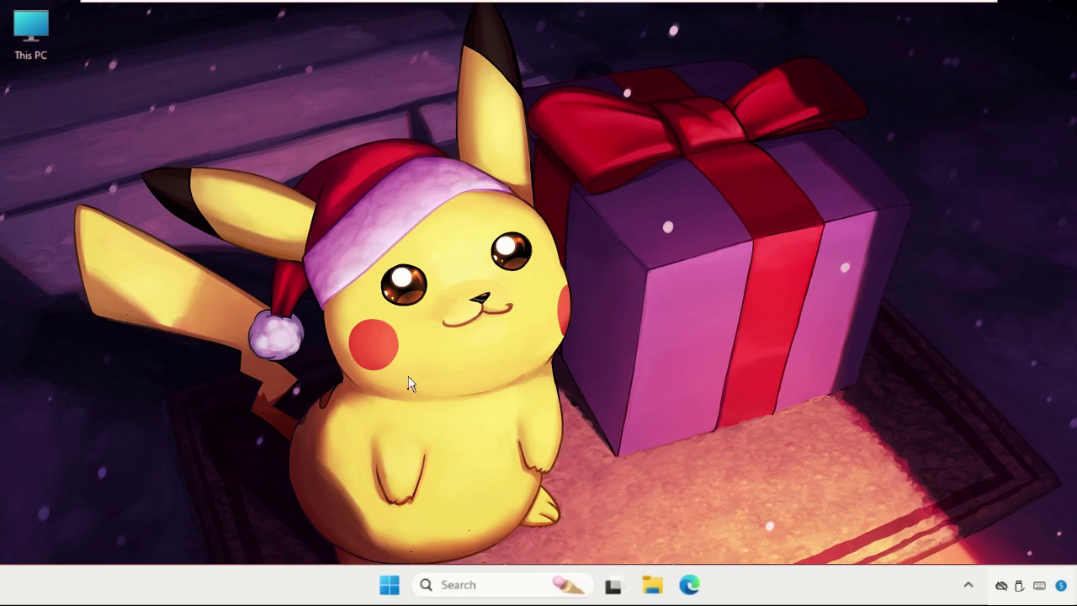
# Open the Windows power options for restarting the PC.
pyautogui.click(390, 584)
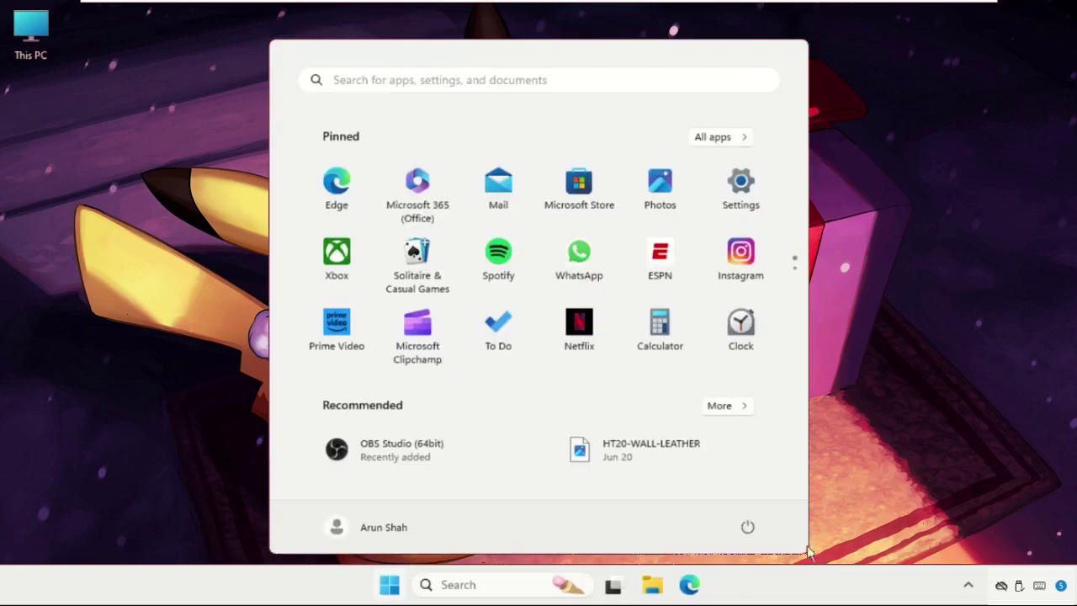
pyautogui.click(747, 527)
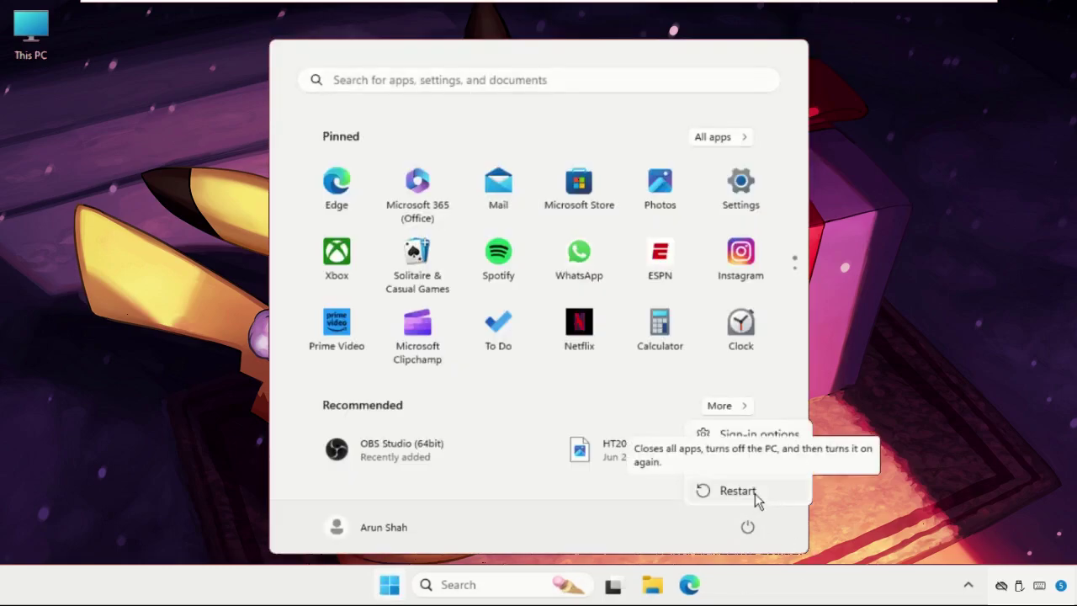